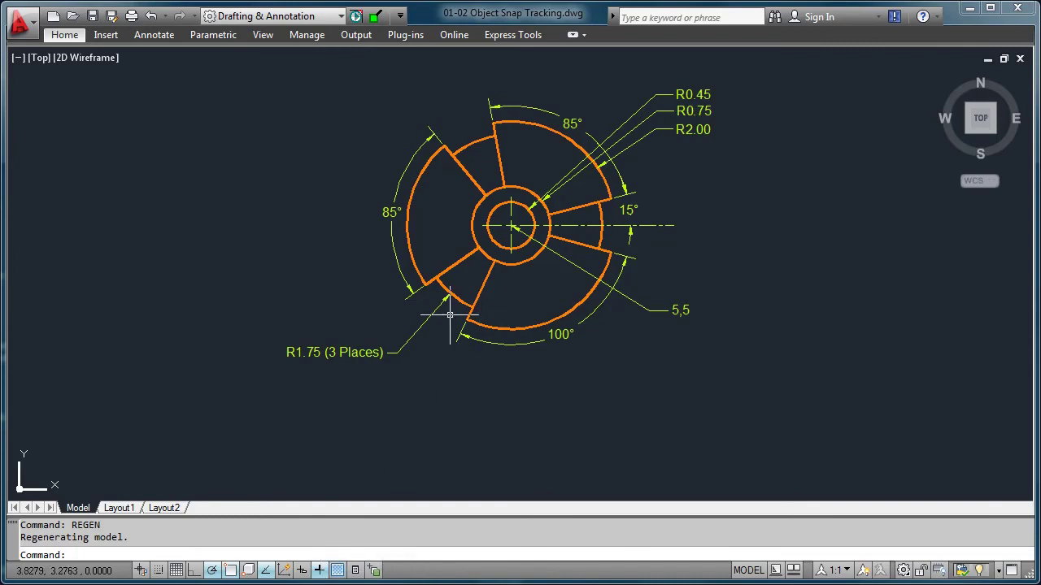
Draw two horizontal construction lines below the circular part, through points 0,1 and 0,1.5.
{"action": "left_click", "coordinate": [65, 34]}
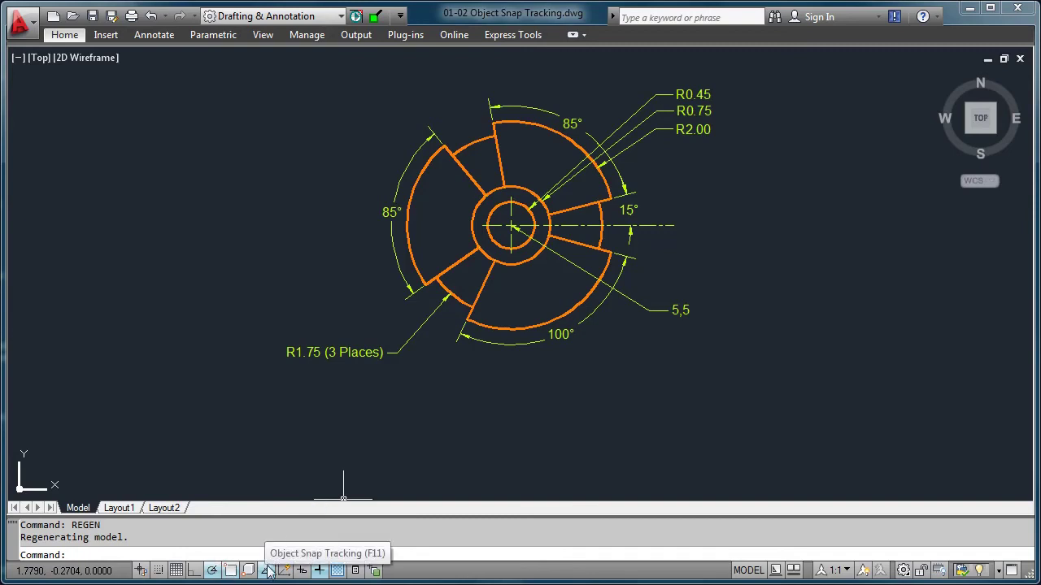
{"action": "left_click", "coordinate": [69, 36]}
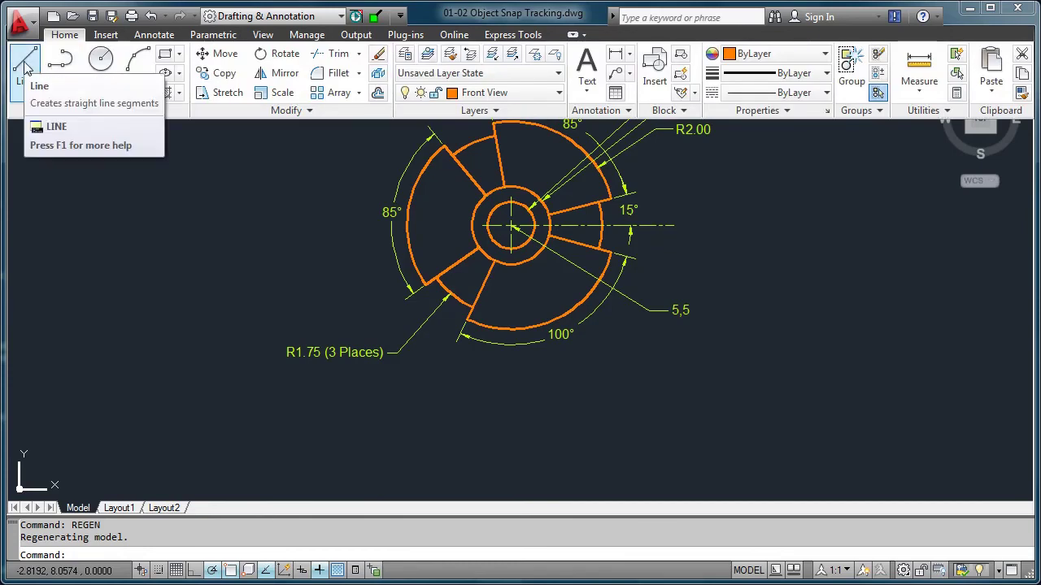
{"action": "left_click", "coordinate": [95, 112]}
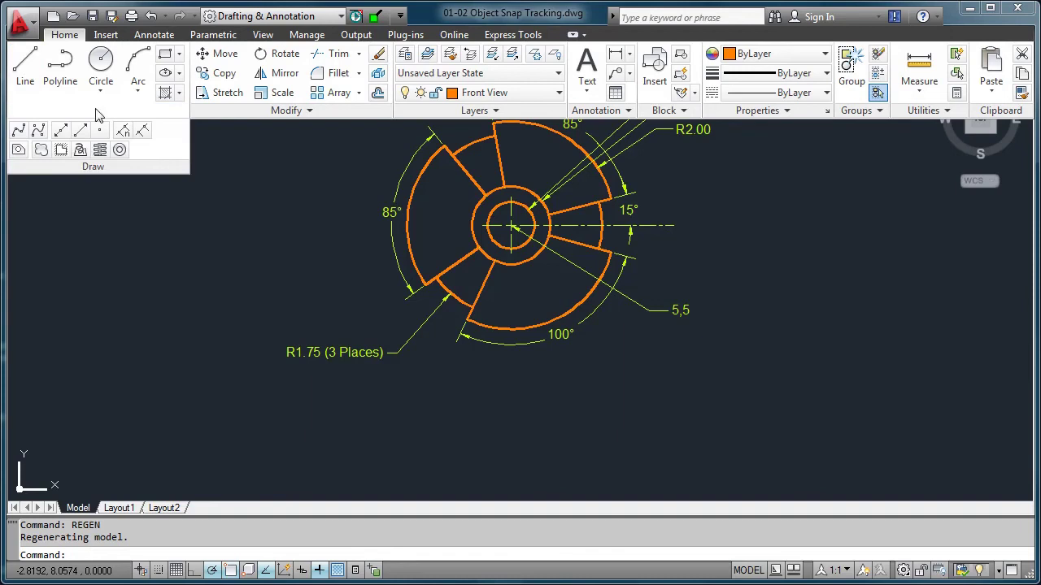
{"action": "left_click", "coordinate": [62, 132]}
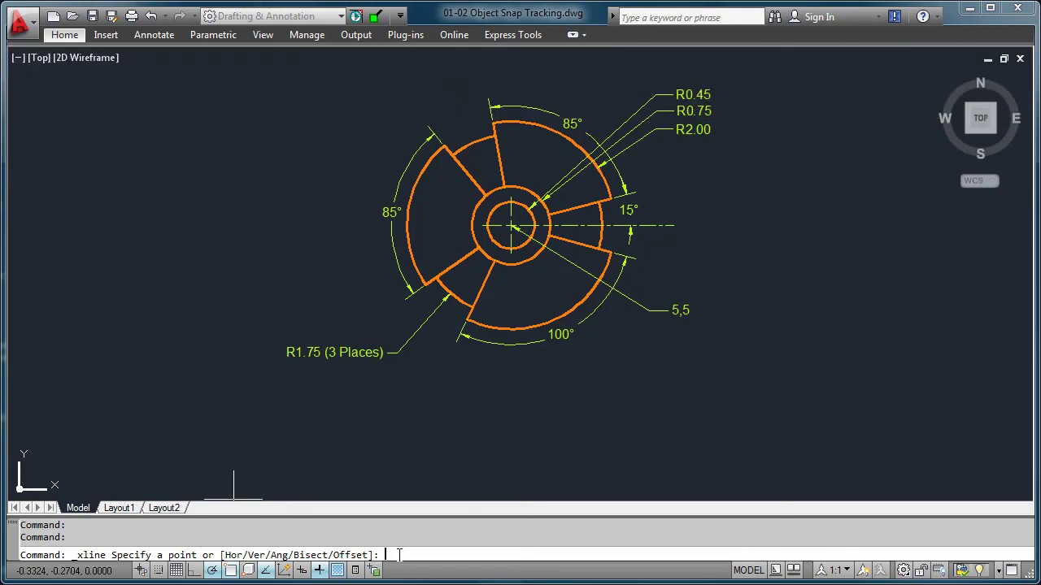
{"action": "type", "text": "h"}
{"action": "key", "text": "Return"}
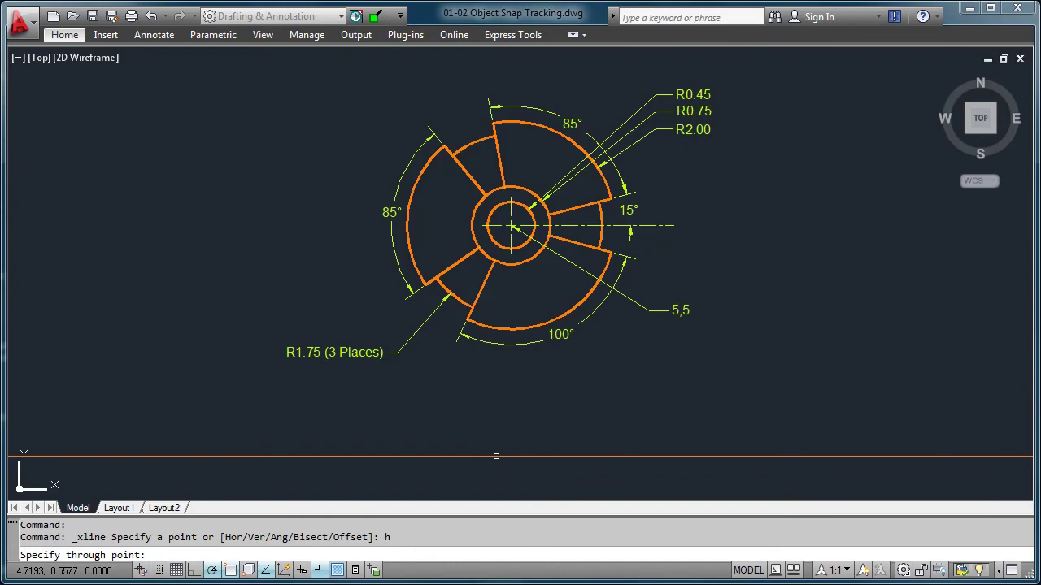
{"action": "type", "text": "0,1"}
{"action": "key", "text": "Return"}
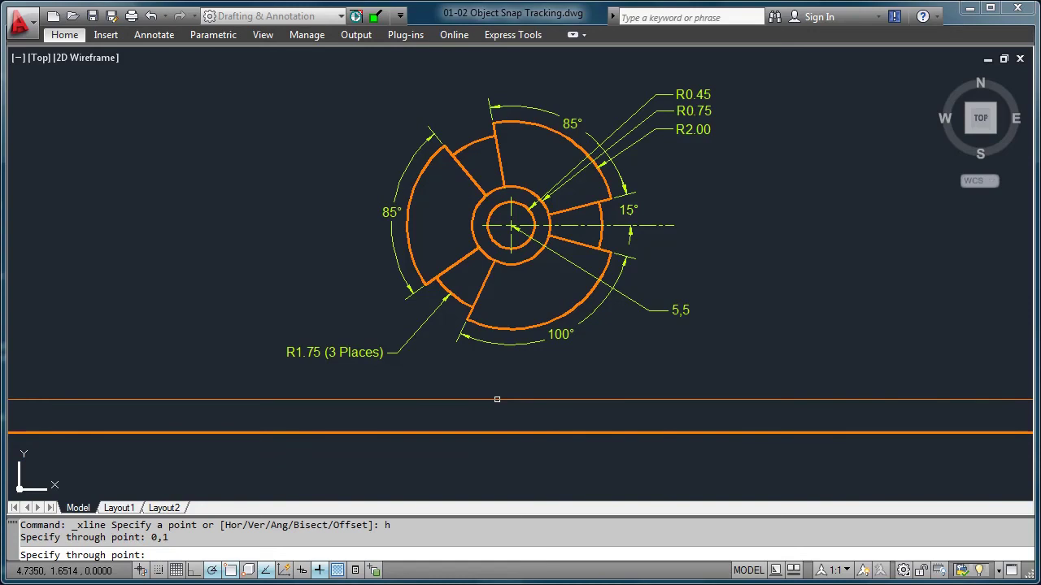
{"action": "type", "text": "0,1.5"}
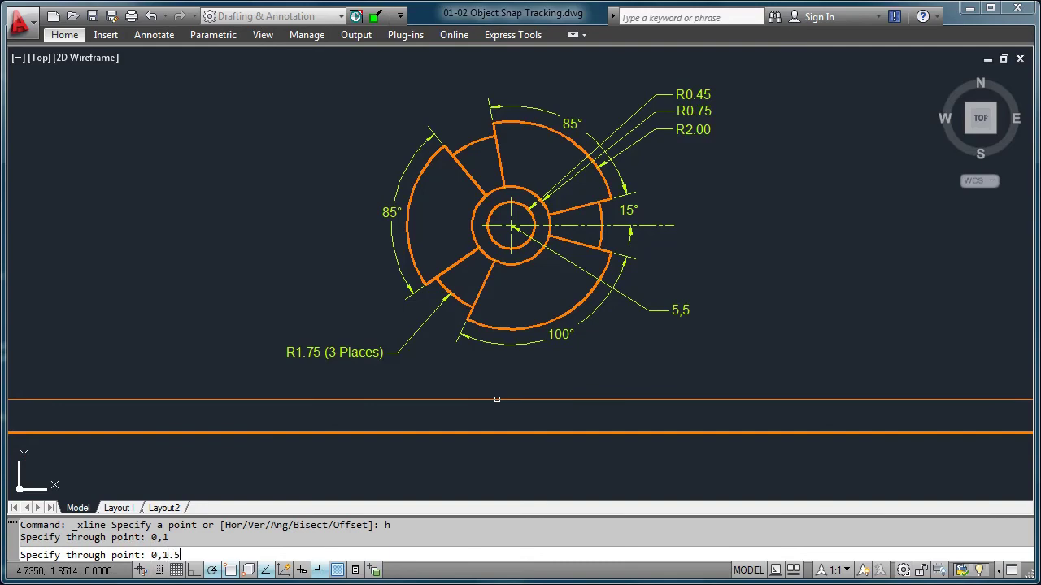
{"action": "key", "text": "Return"}
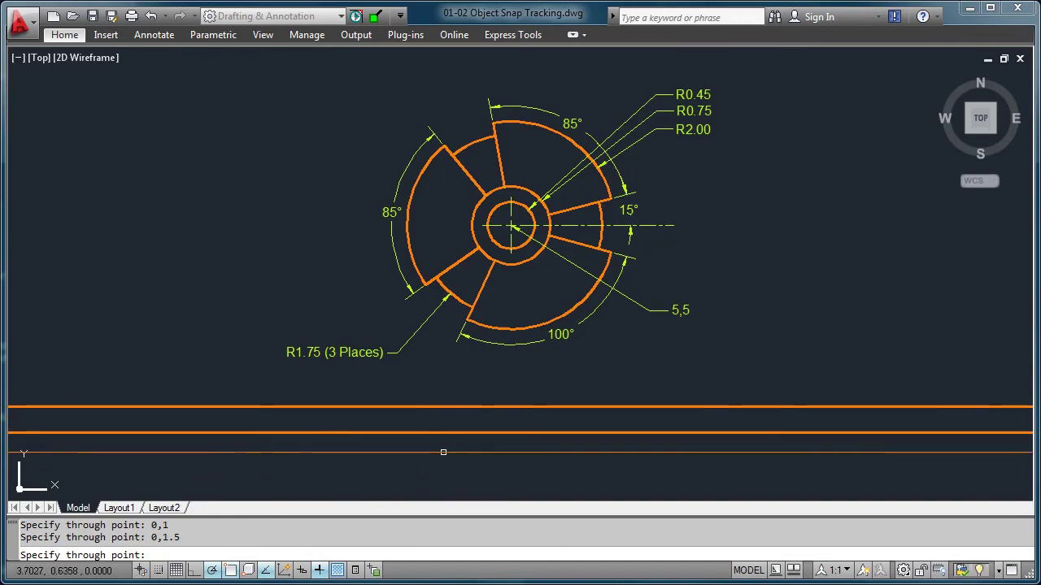
{"action": "key", "text": "Return"}
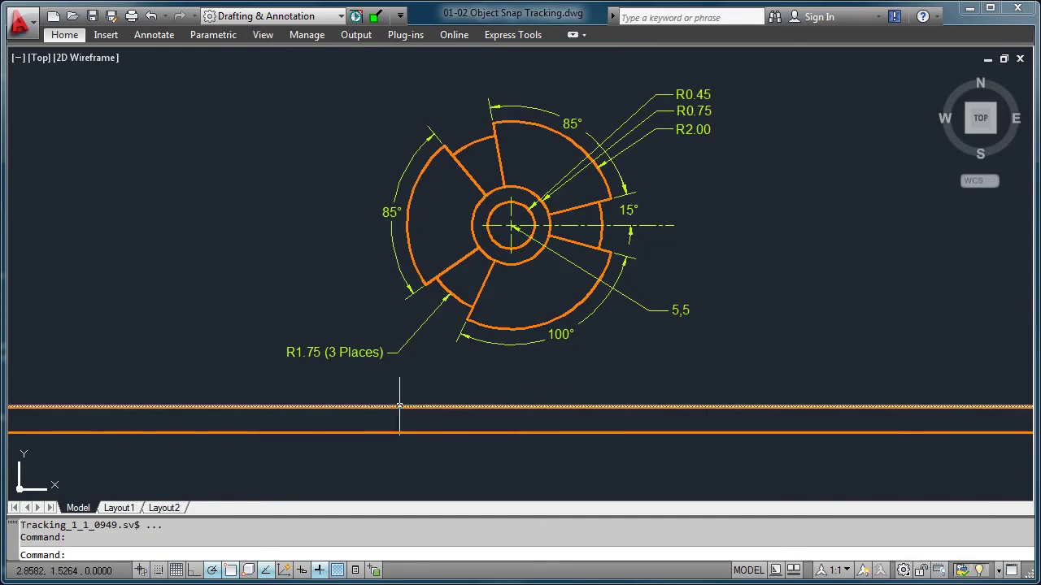
Draw a vertical line between the upper and lower construction lines, aligned with the left quadrant of the R2.00 outer arc.
{"action": "left_click", "coordinate": [53, 36]}
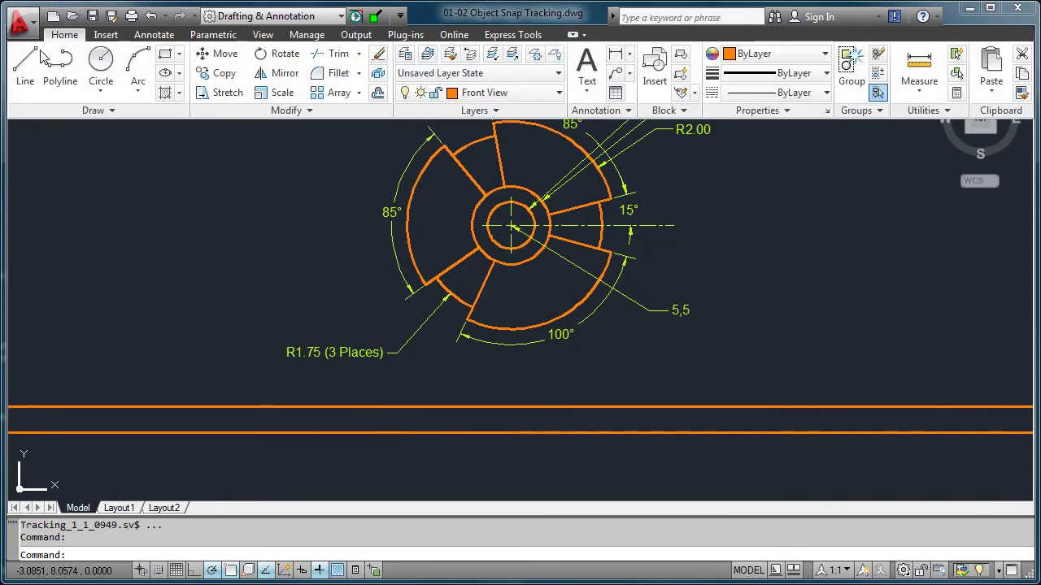
{"action": "left_click", "coordinate": [26, 65]}
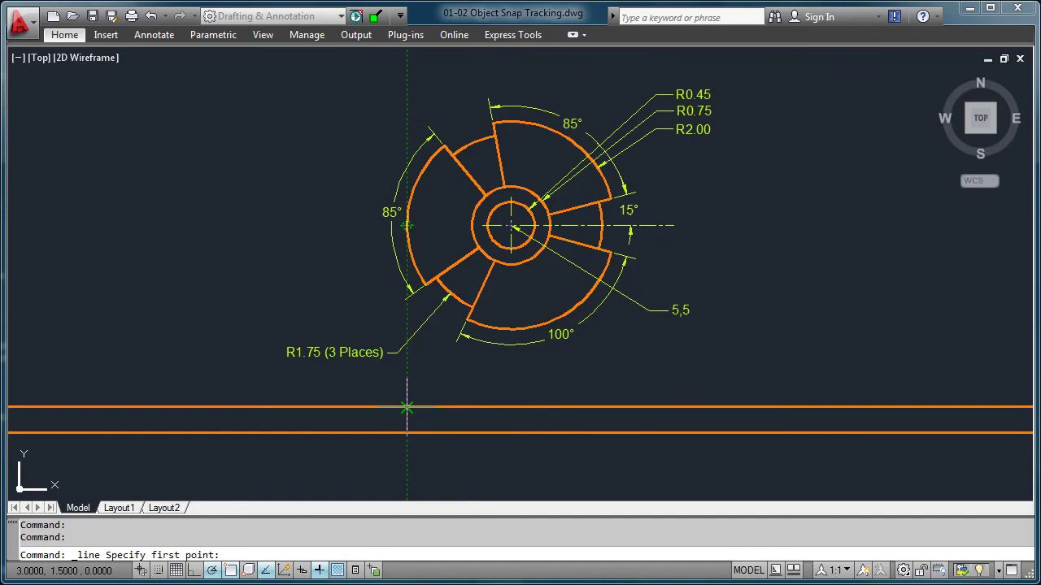
{"action": "left_click", "coordinate": [406, 407]}
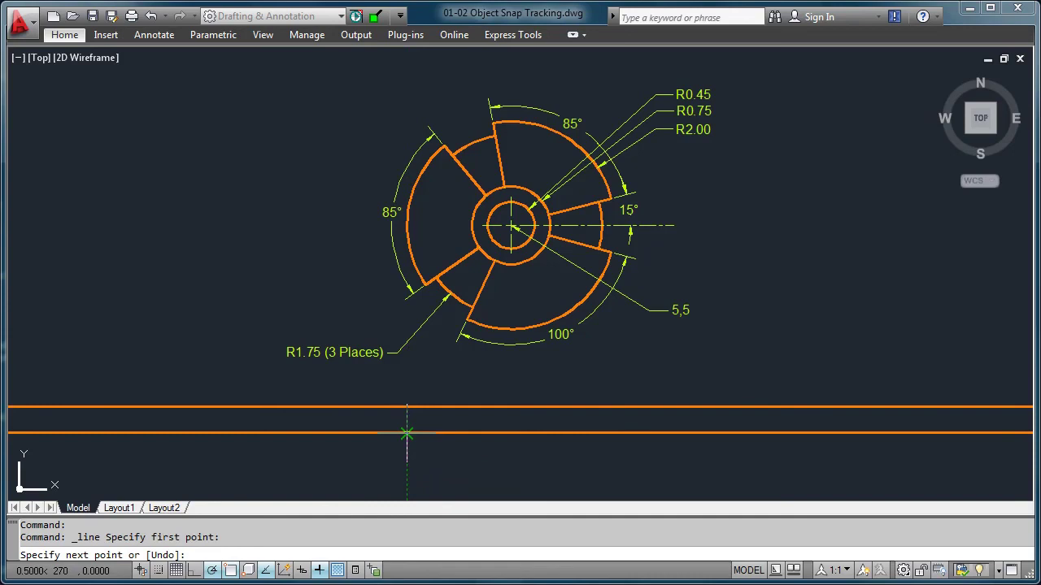
{"action": "left_click", "coordinate": [407, 433]}
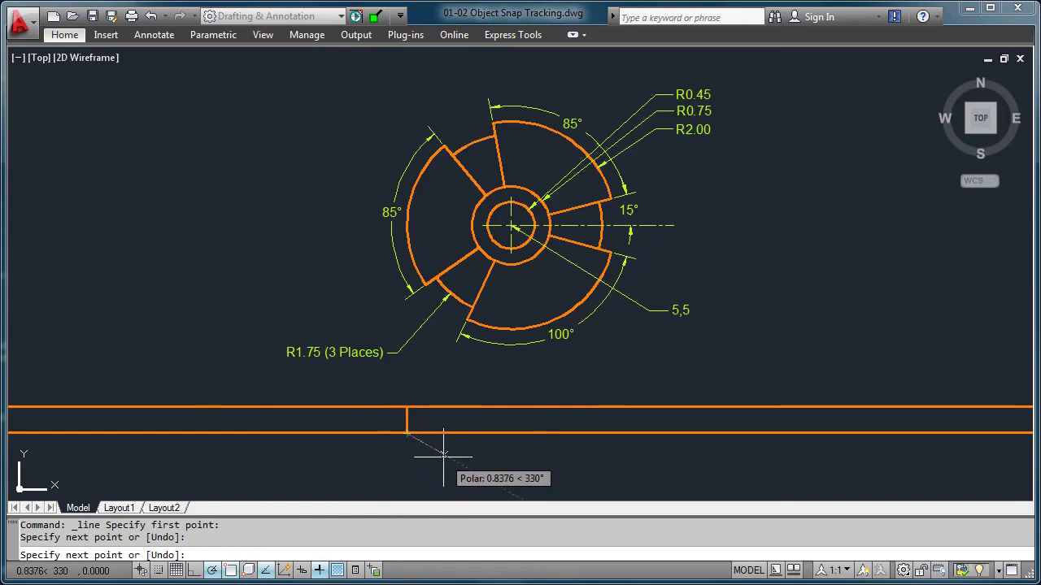
{"action": "key", "text": "Escape"}
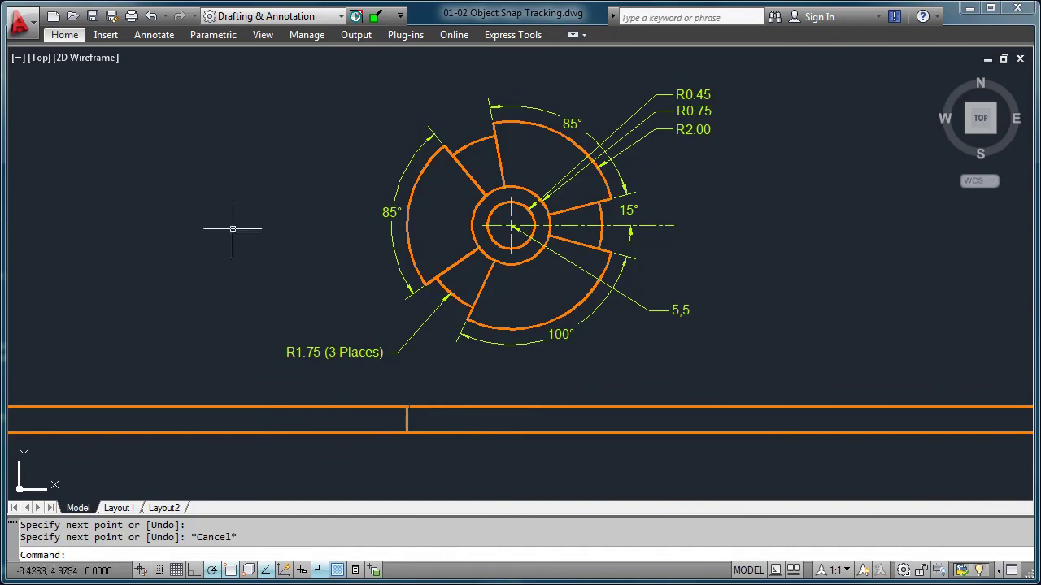
Copy the vertical edge from its upper endpoint to align with both side quadrants of the R0.45 circle and the R2.00 outline's right extent.
{"action": "left_click", "coordinate": [64, 34]}
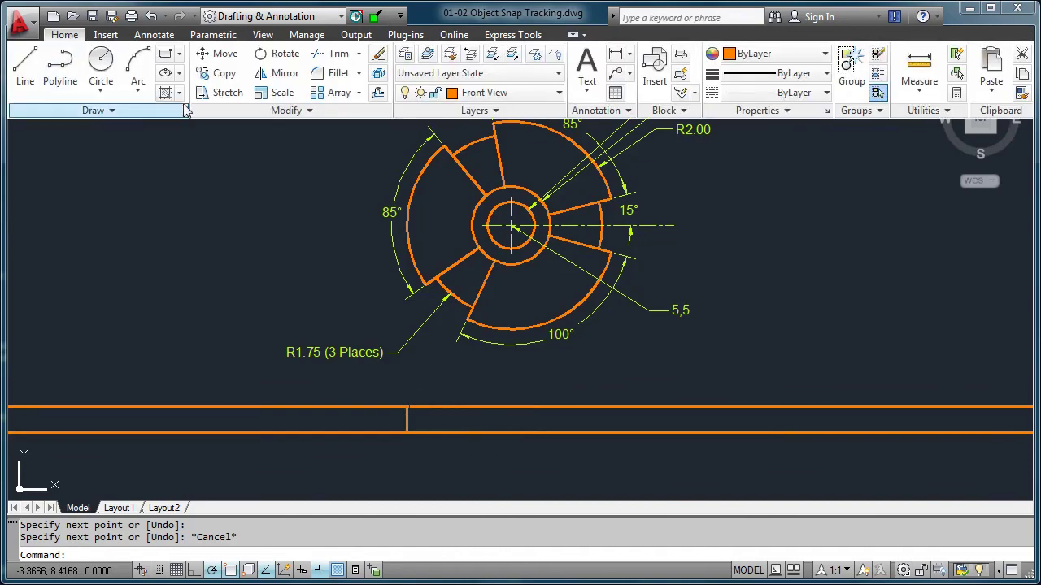
{"action": "left_click", "coordinate": [217, 72]}
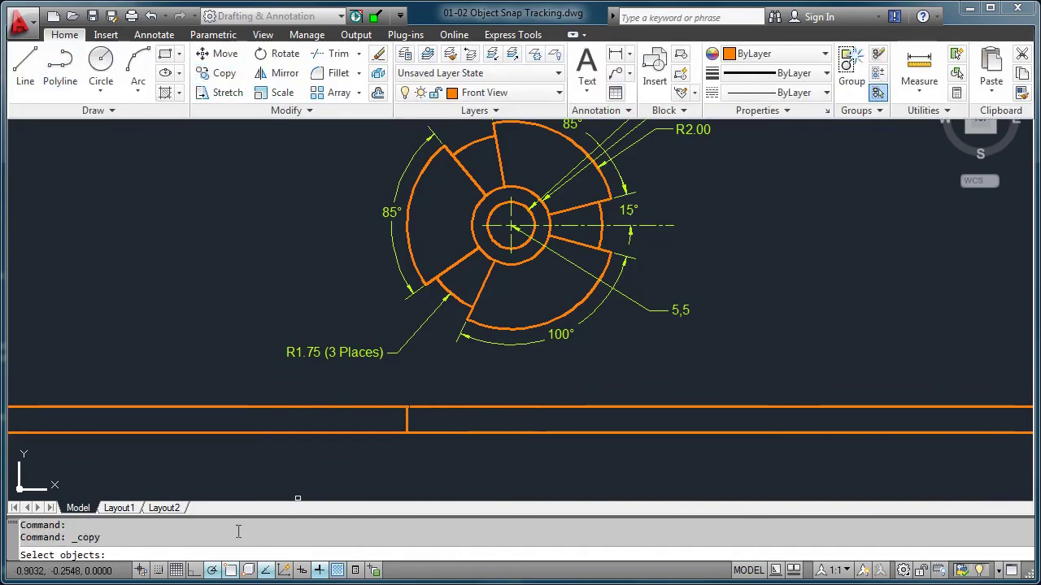
{"action": "left_click", "coordinate": [408, 423]}
{"action": "key", "text": "Return"}
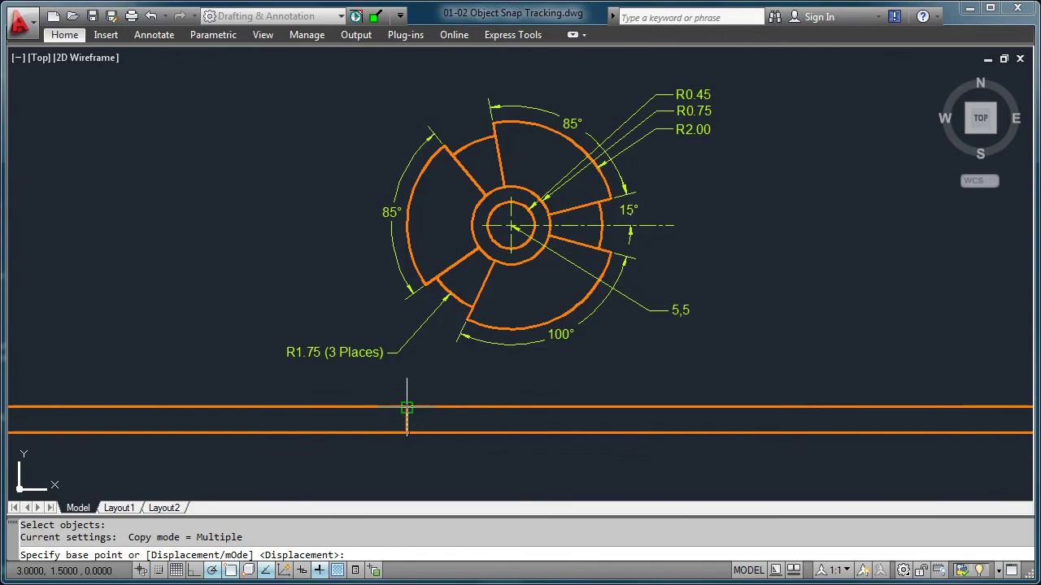
{"action": "left_click", "coordinate": [406, 408]}
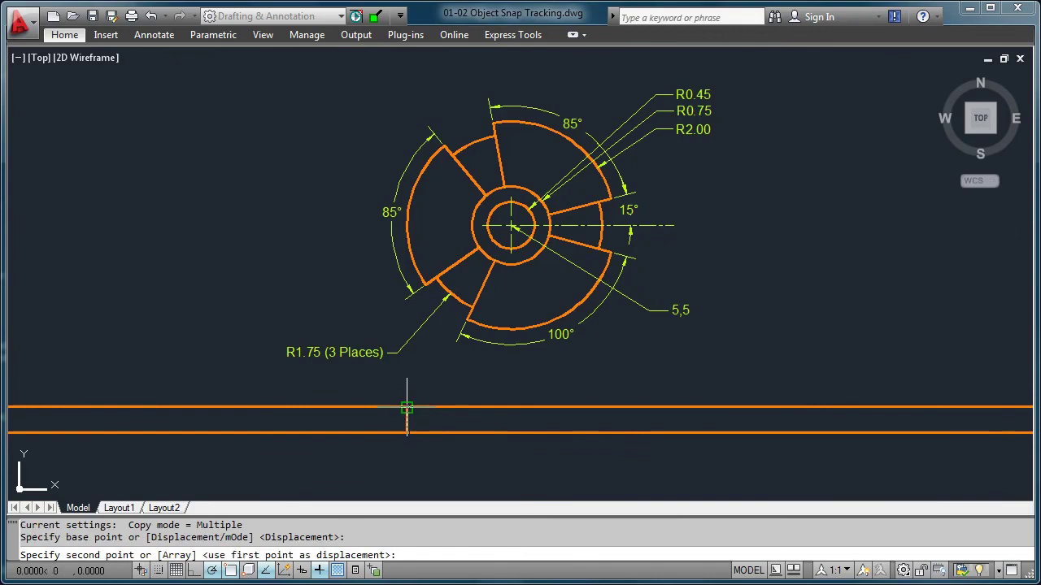
{"action": "left_click", "coordinate": [487, 406]}
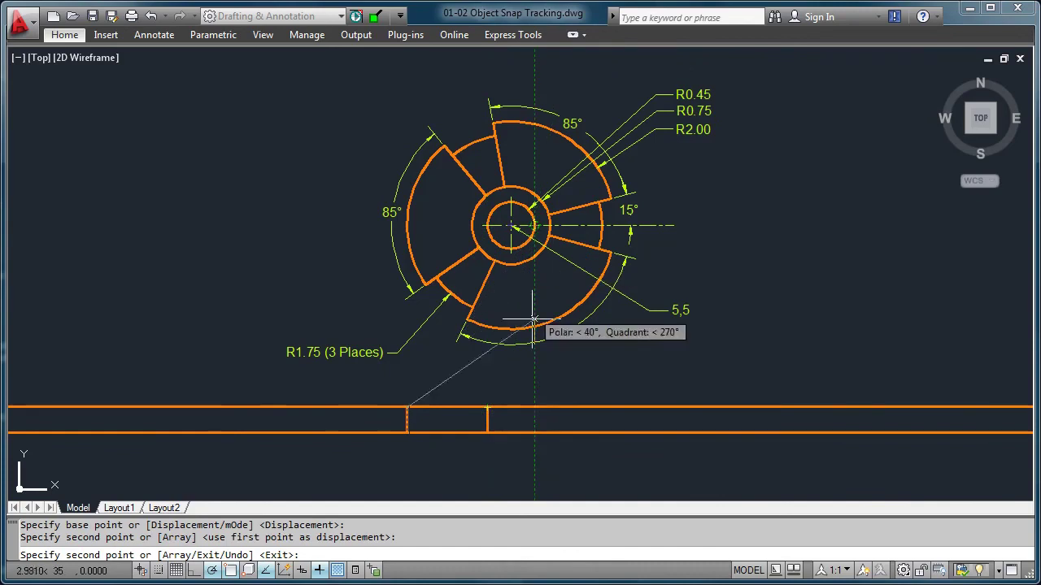
{"action": "left_click", "coordinate": [534, 406]}
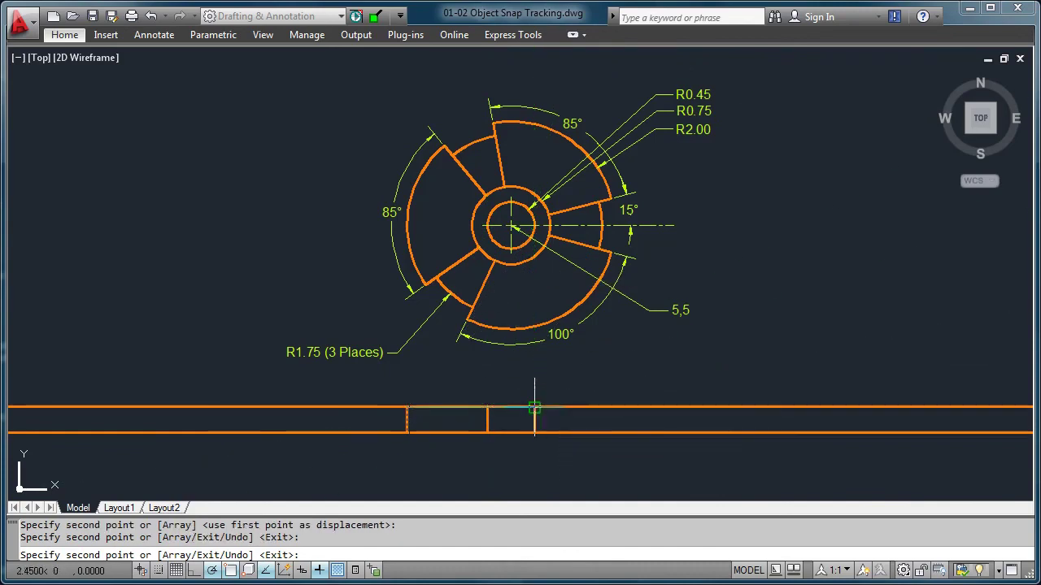
{"action": "left_click", "coordinate": [614, 406]}
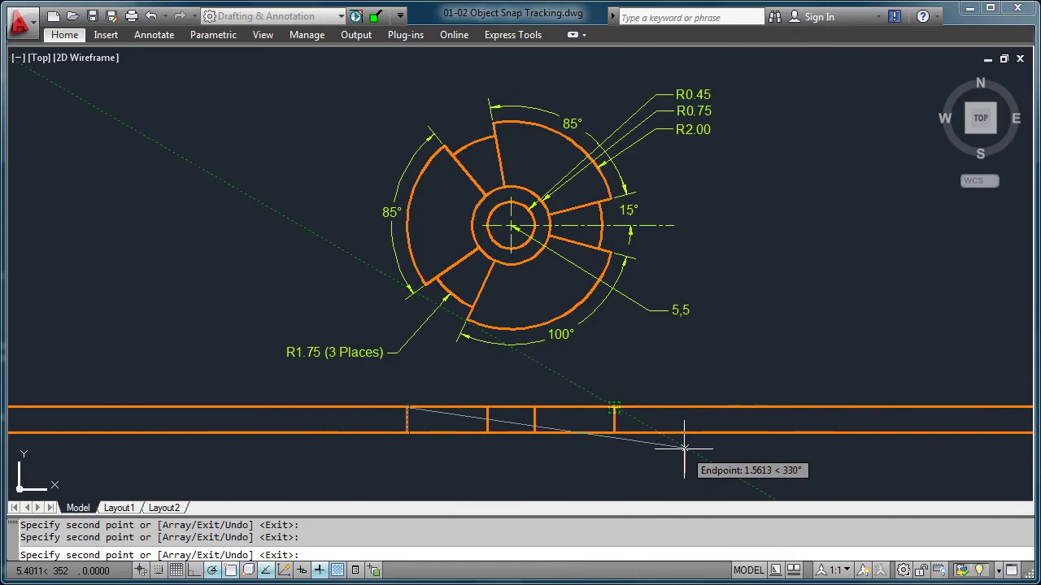
{"action": "key", "text": "Escape"}
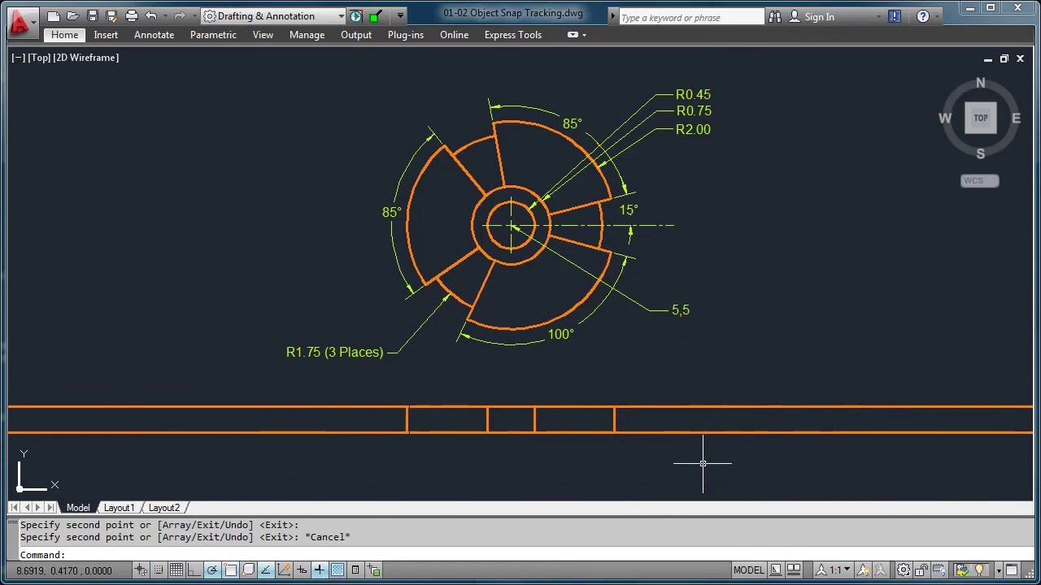
Trim both horizontal construction lines outside the two outermost vertical edges, using those edges as cutting boundaries.
{"action": "left_click", "coordinate": [71, 42]}
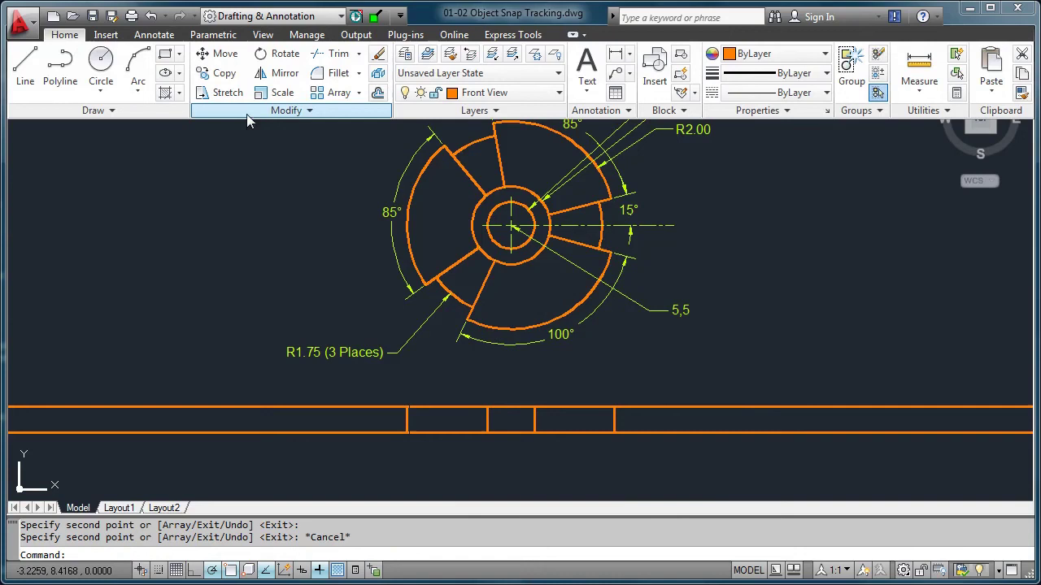
{"action": "left_click", "coordinate": [336, 53]}
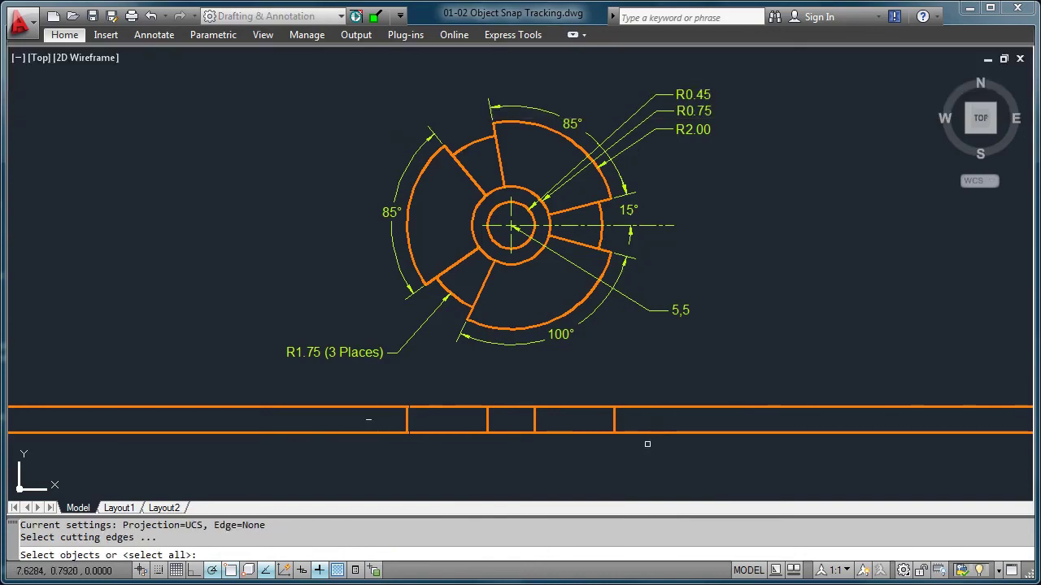
{"action": "left_click", "coordinate": [614, 421]}
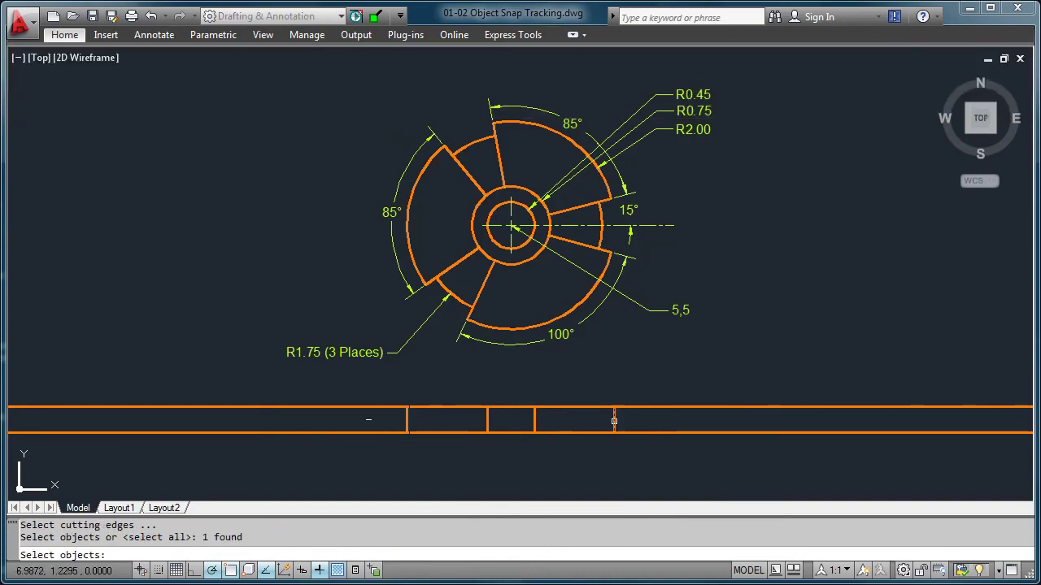
{"action": "left_click", "coordinate": [406, 421]}
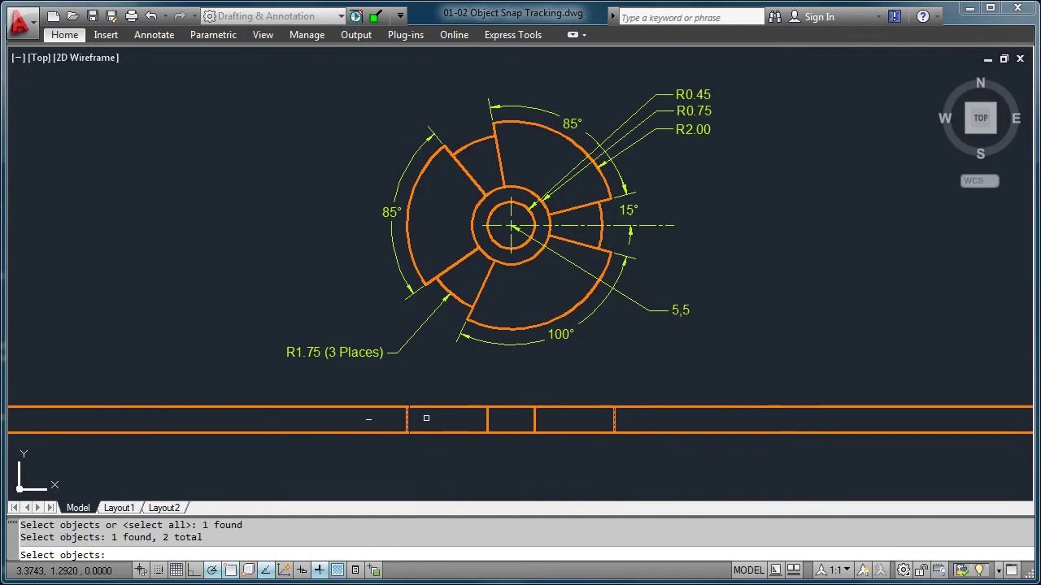
{"action": "key", "text": "Return"}
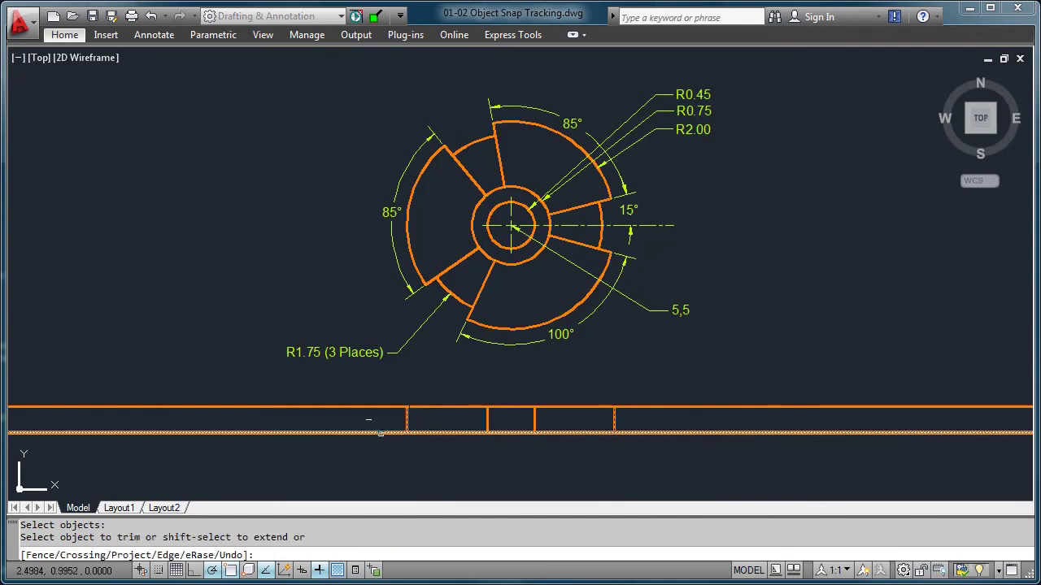
{"action": "left_click", "coordinate": [380, 433]}
{"action": "left_click", "coordinate": [384, 406]}
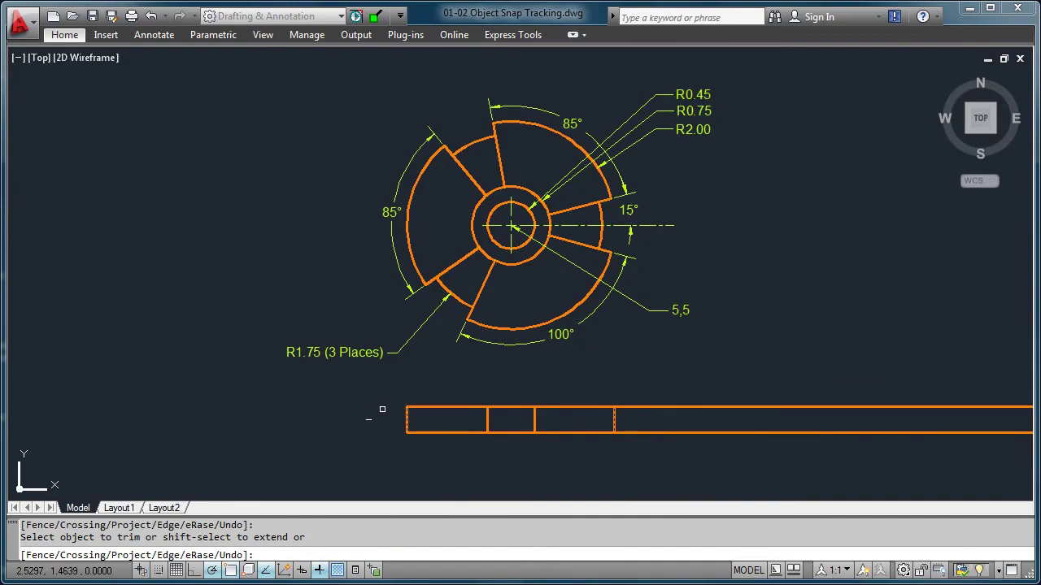
{"action": "left_click", "coordinate": [642, 432]}
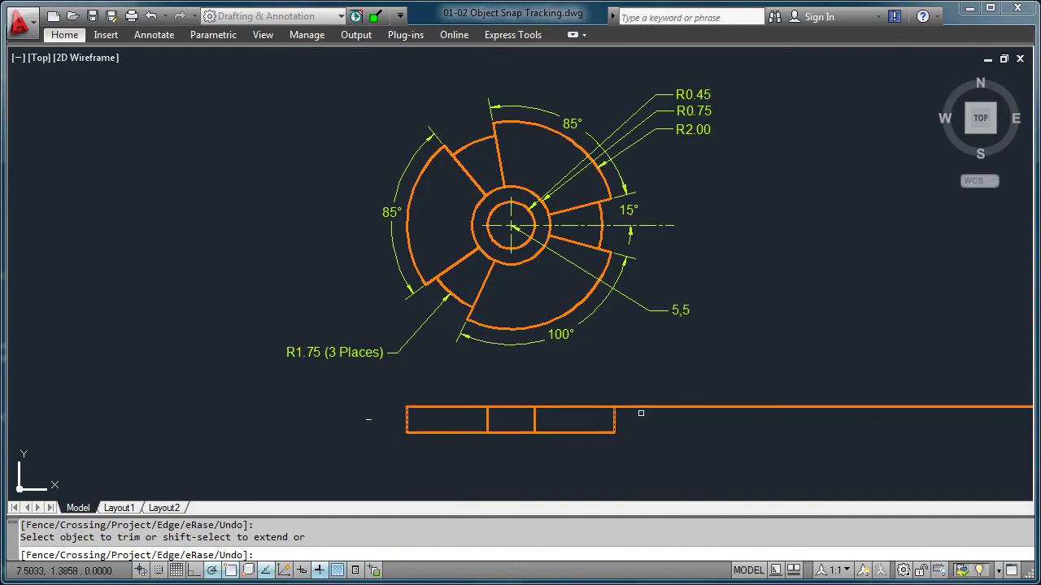
{"action": "left_click", "coordinate": [639, 406]}
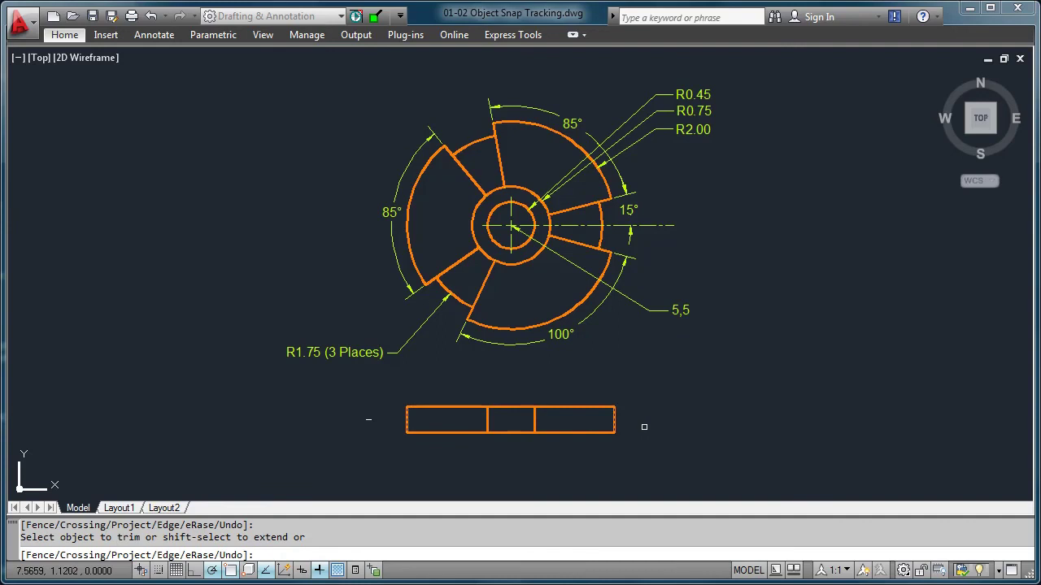
{"action": "key", "text": "Escape"}
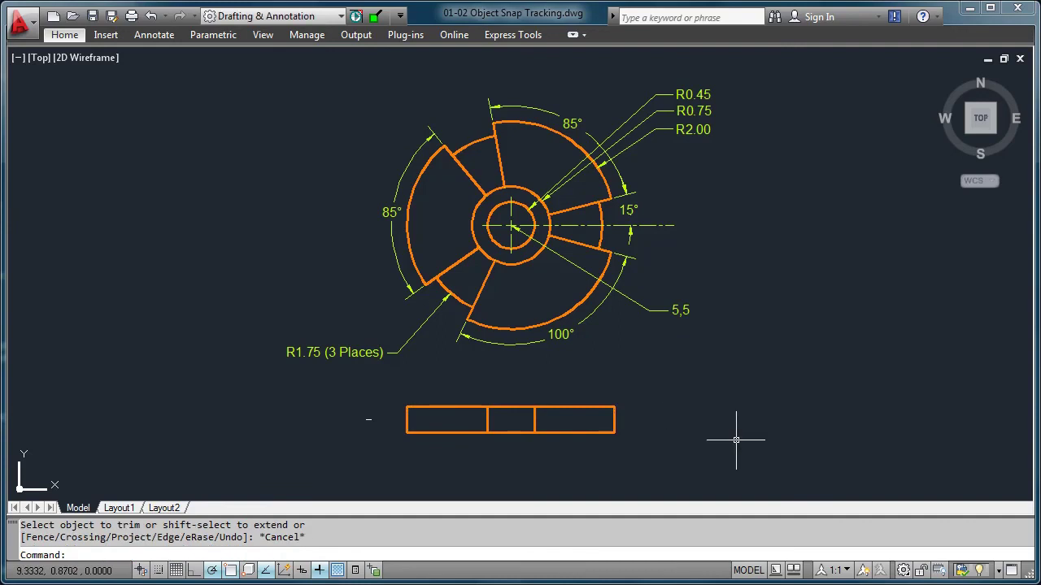